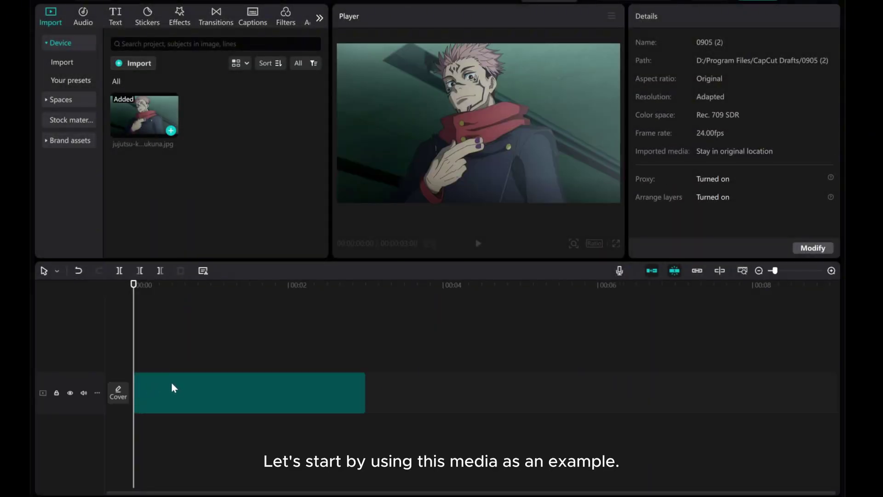
Step: Apply Auto removal to the Sukuna image clip so only the character remains on black
{"action": "left_click", "coordinate": [172, 384]}
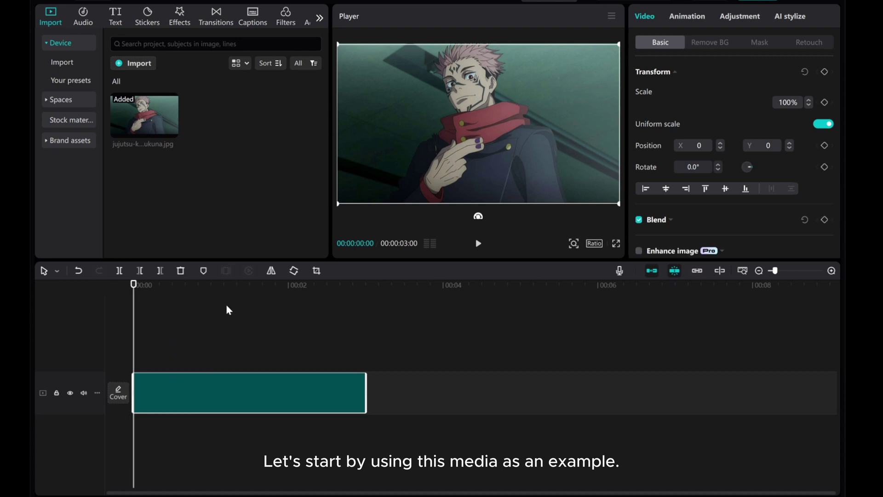
{"action": "left_click", "coordinate": [712, 46]}
{"action": "left_click", "coordinate": [638, 72]}
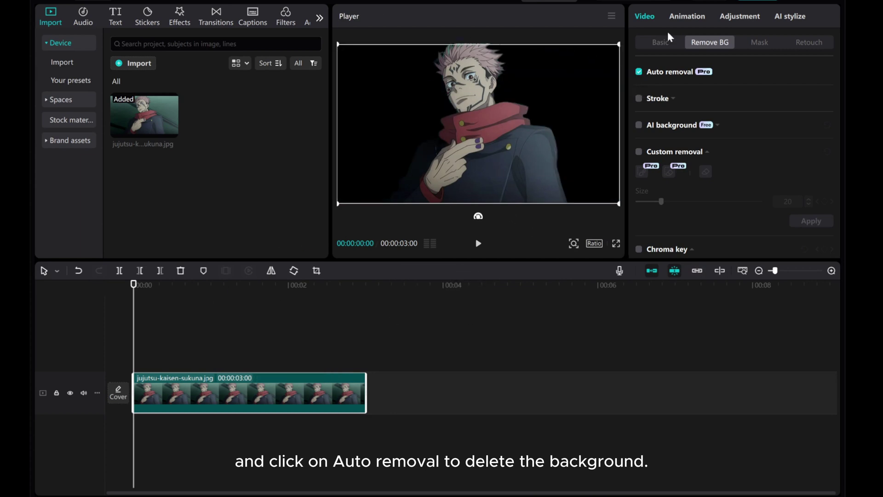
Step: Drag the Sukuna clip's Saturation slider down to -50 so the character turns grey
{"action": "left_click", "coordinate": [731, 22]}
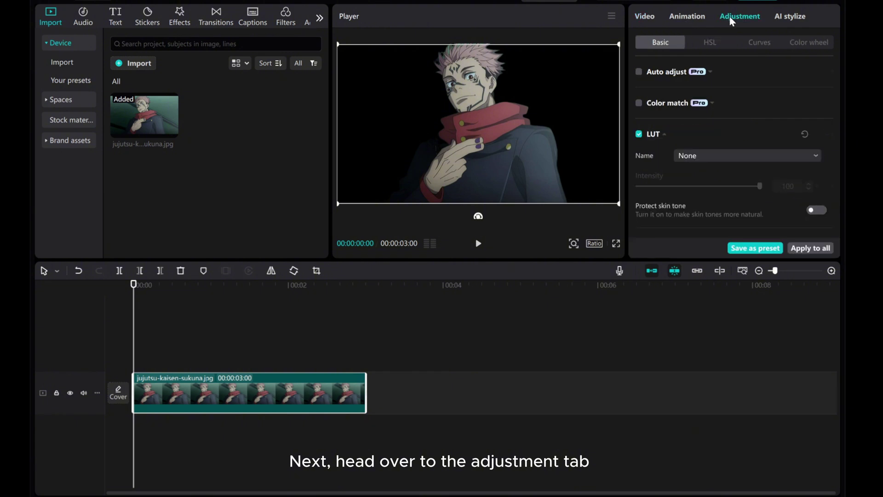
{"action": "scroll", "coordinate": [692, 183], "scroll_direction": "down", "scroll_amount": 5}
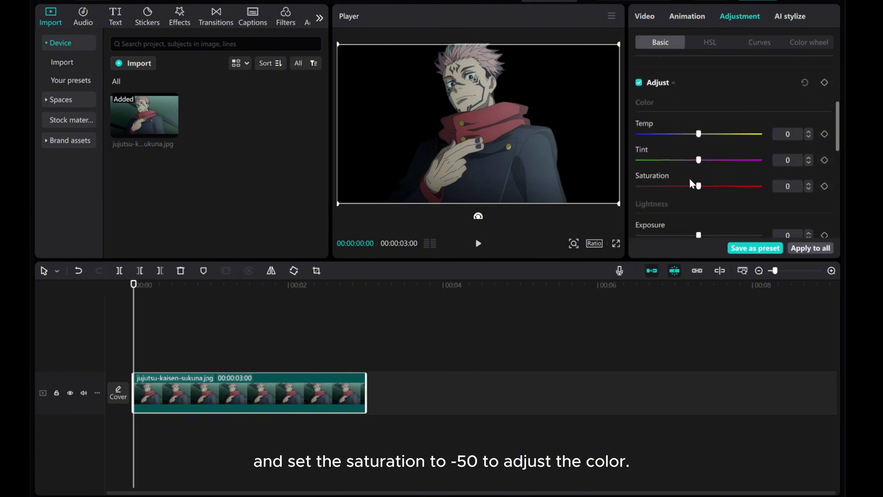
{"action": "left_click_drag", "start_coordinate": [698, 183], "coordinate": [626, 181]}
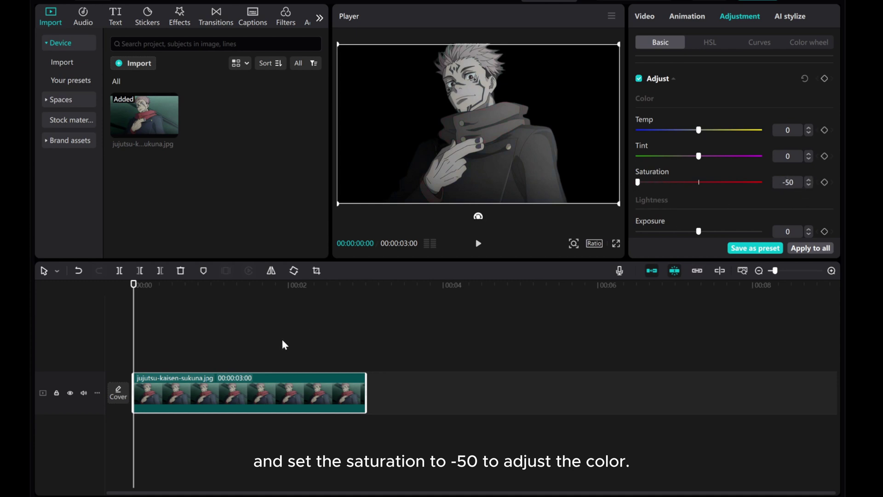
Step: Paste a copy of the Sukuna clip onto a new top track and drop its Luma curve to zero
{"action": "right_click", "coordinate": [156, 386]}
{"action": "left_click", "coordinate": [174, 118]}
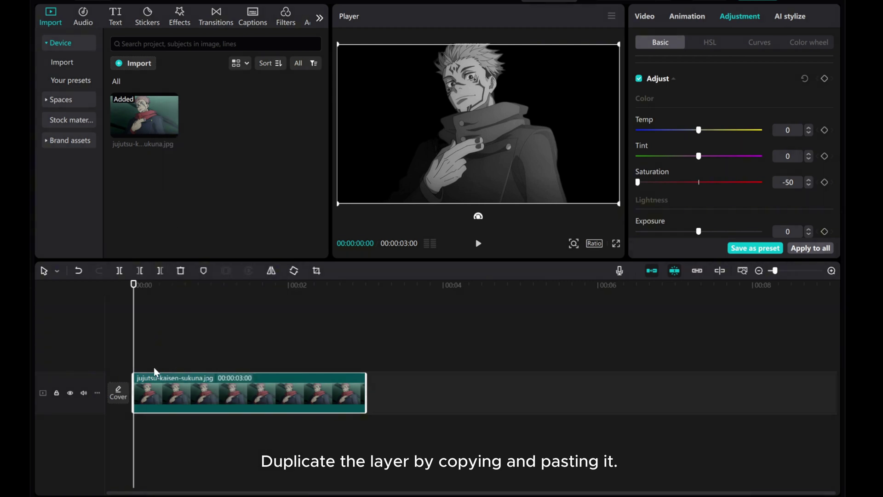
{"action": "right_click", "coordinate": [141, 353]}
{"action": "left_click", "coordinate": [153, 363]}
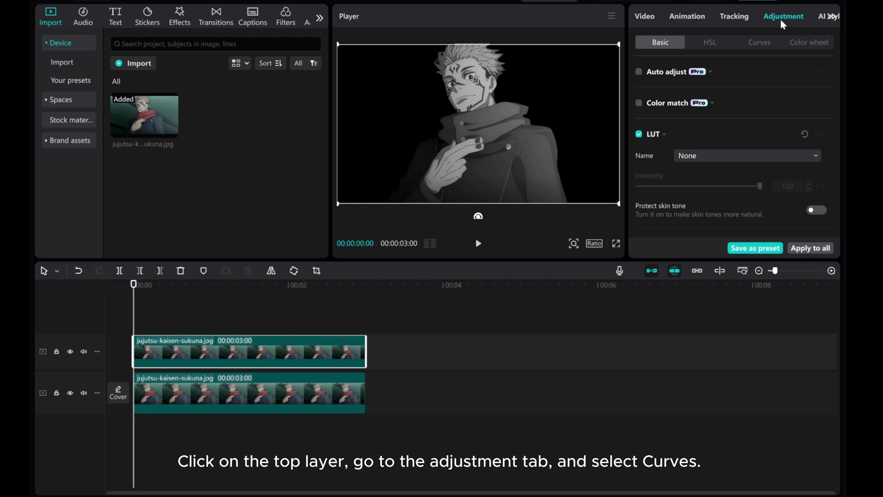
{"action": "left_click", "coordinate": [760, 44]}
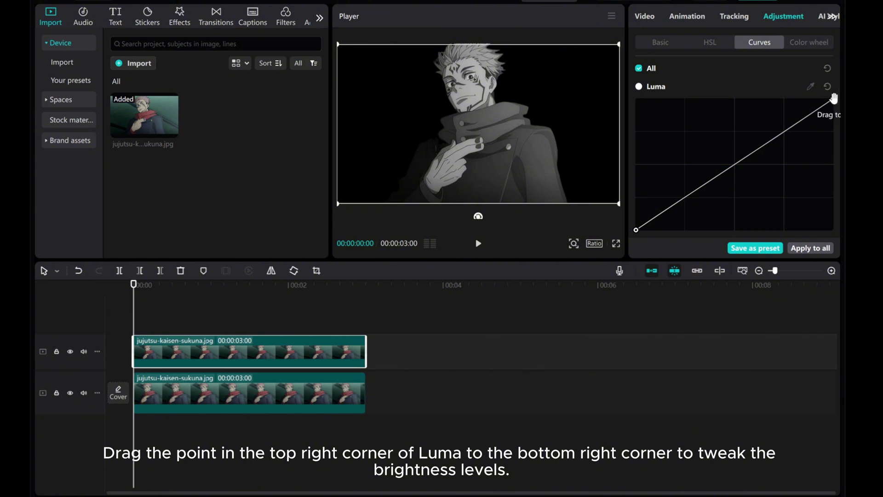
{"action": "left_click_drag", "start_coordinate": [833, 99], "coordinate": [837, 237]}
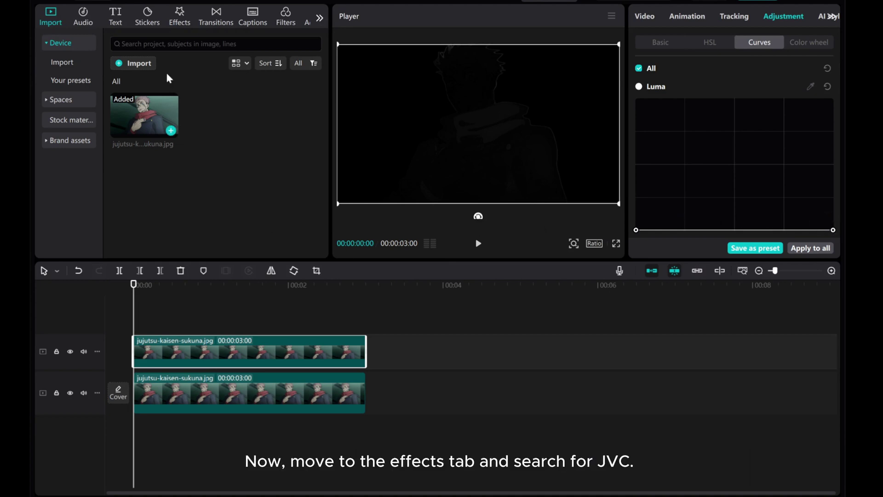
Step: Search the effects for 'jvc' and place JVC on its own track above both clips
{"action": "left_click", "coordinate": [178, 19]}
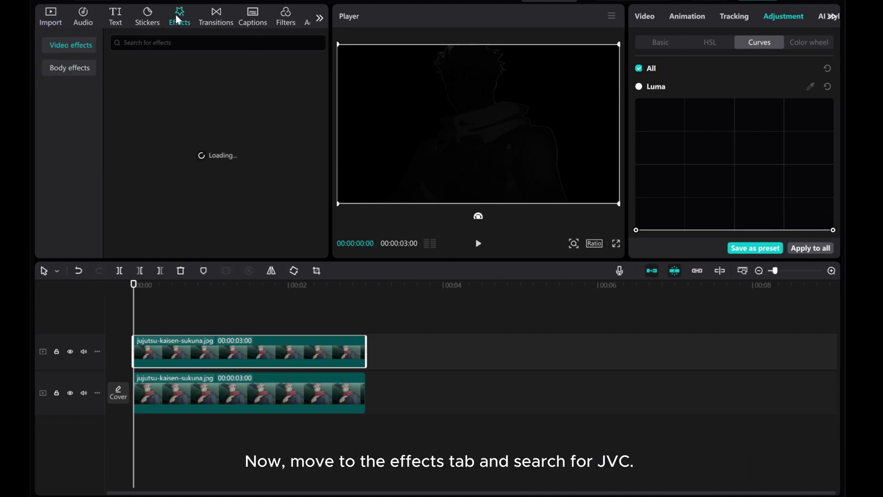
{"action": "left_click", "coordinate": [155, 44]}
{"action": "left_click", "coordinate": [195, 75]}
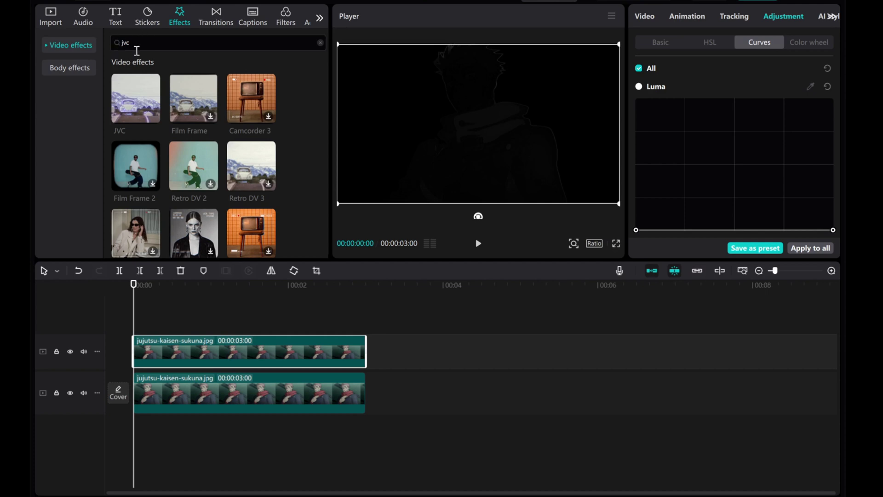
{"action": "mouse_move", "coordinate": [132, 112]}
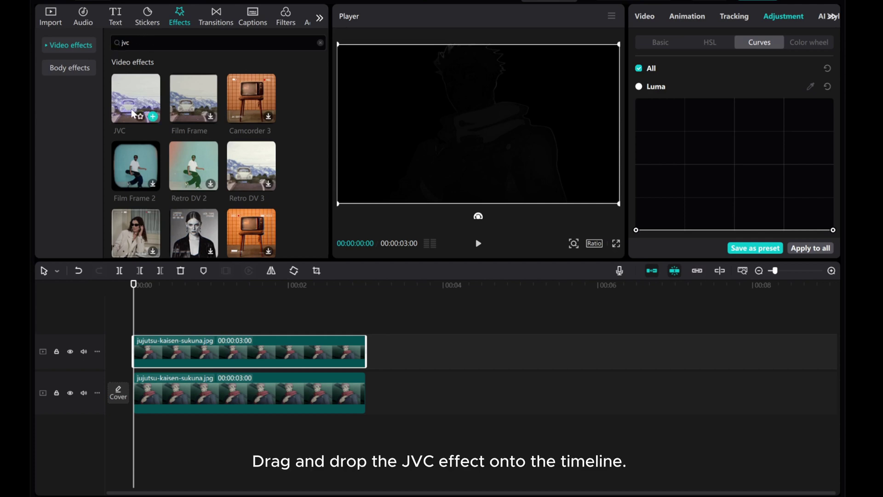
{"action": "left_click_drag", "start_coordinate": [131, 112], "coordinate": [157, 331]}
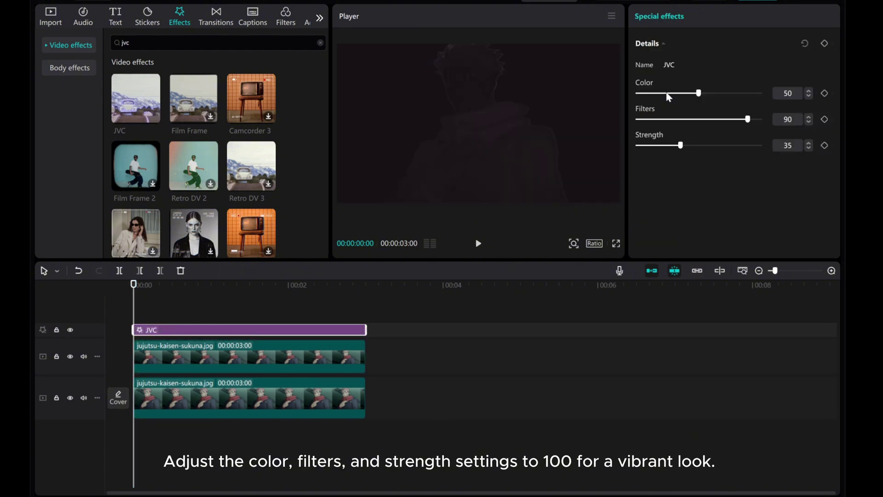
Step: Max the JVC Color, Filters and Strength at 100, then paste two more JVC copies
{"action": "left_click", "coordinate": [696, 93]}
{"action": "left_click_drag", "start_coordinate": [681, 146], "coordinate": [787, 158]}
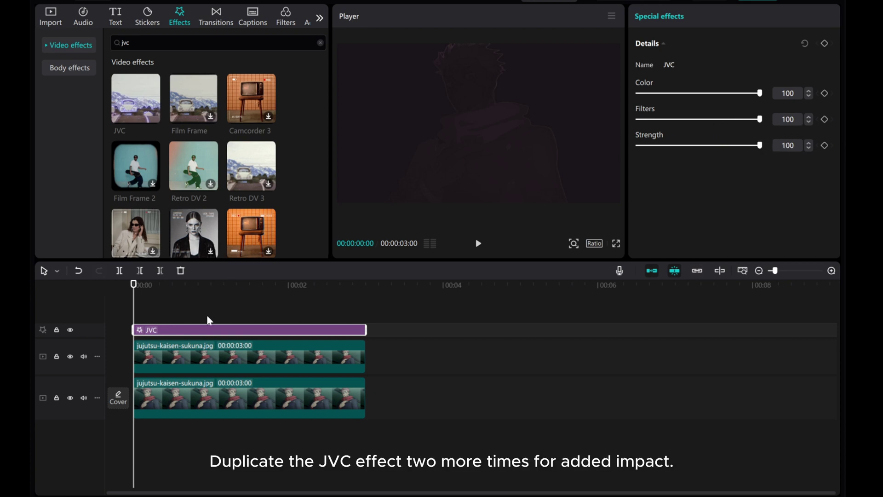
{"action": "right_click", "coordinate": [162, 332]}
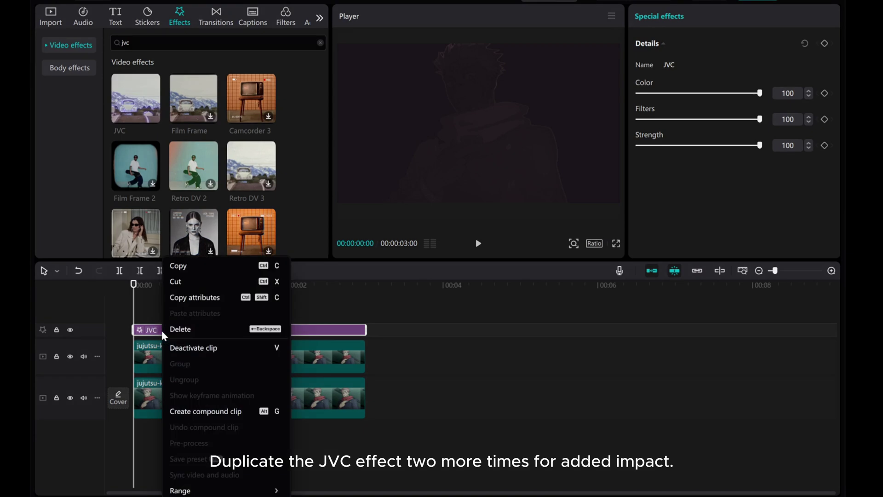
{"action": "left_click", "coordinate": [177, 265]}
{"action": "right_click", "coordinate": [143, 313]}
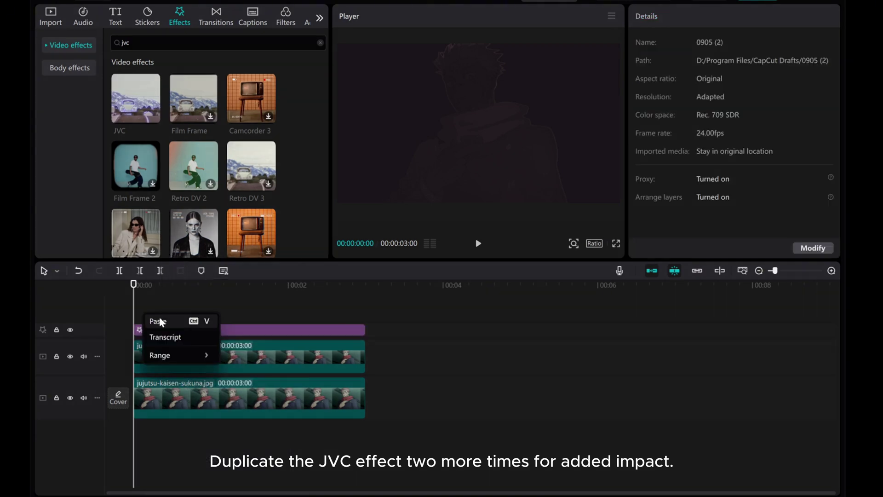
{"action": "left_click", "coordinate": [156, 320]}
{"action": "right_click", "coordinate": [137, 309]}
{"action": "left_click", "coordinate": [152, 321]}
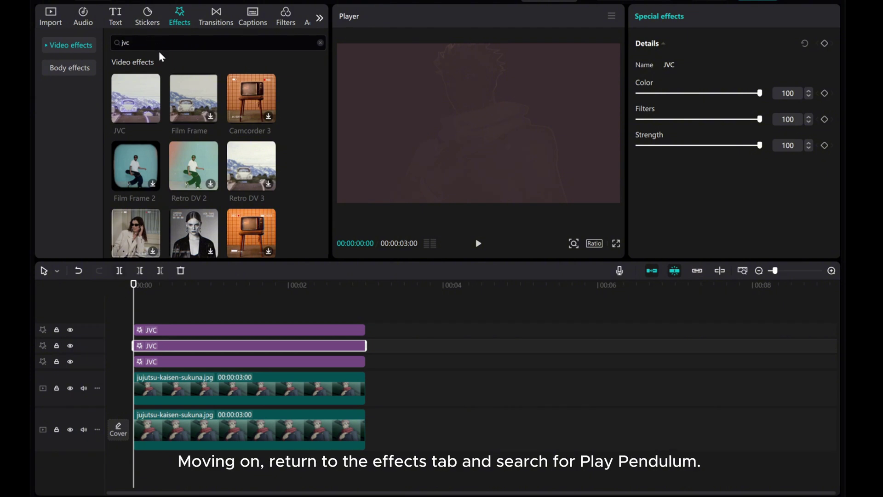
Step: Search the effects for 'play pendulum' and place Play Pendulum above the three JVC tracks
{"action": "left_click", "coordinate": [320, 42]}
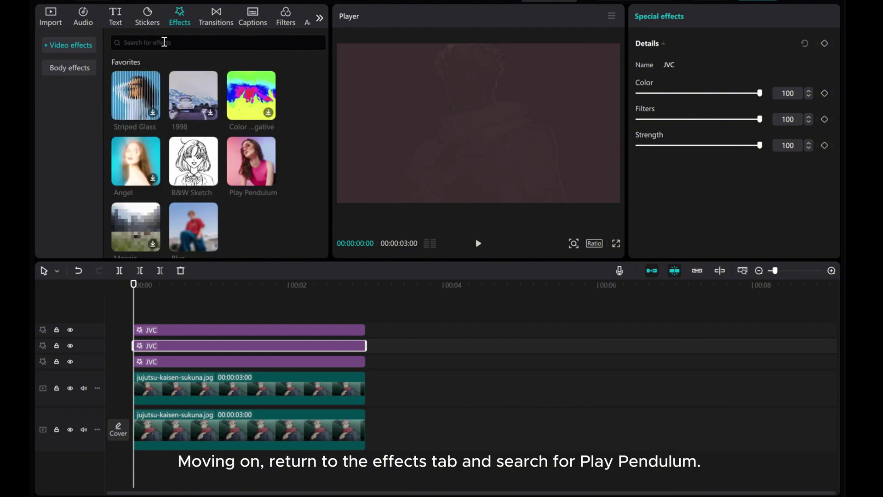
{"action": "left_click", "coordinate": [164, 42]}
{"action": "left_click", "coordinate": [153, 74]}
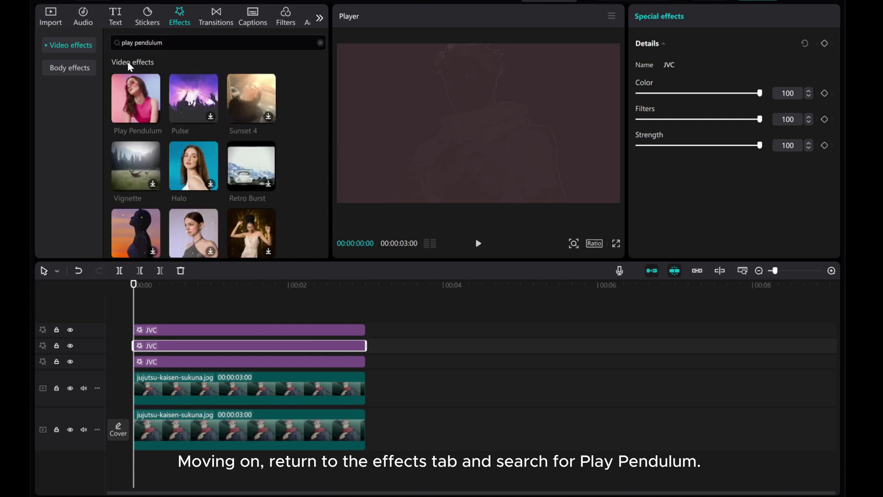
{"action": "left_click_drag", "start_coordinate": [129, 111], "coordinate": [133, 306]}
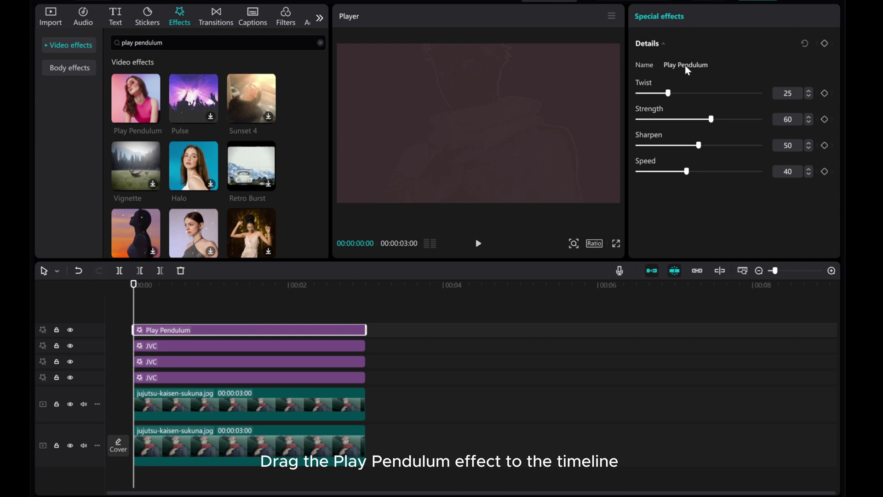
Step: Drag the Play Pendulum sliders to Twist 40, Strength 0, Sharpen 40 and Speed 100
{"action": "left_click_drag", "start_coordinate": [668, 93], "coordinate": [687, 94]}
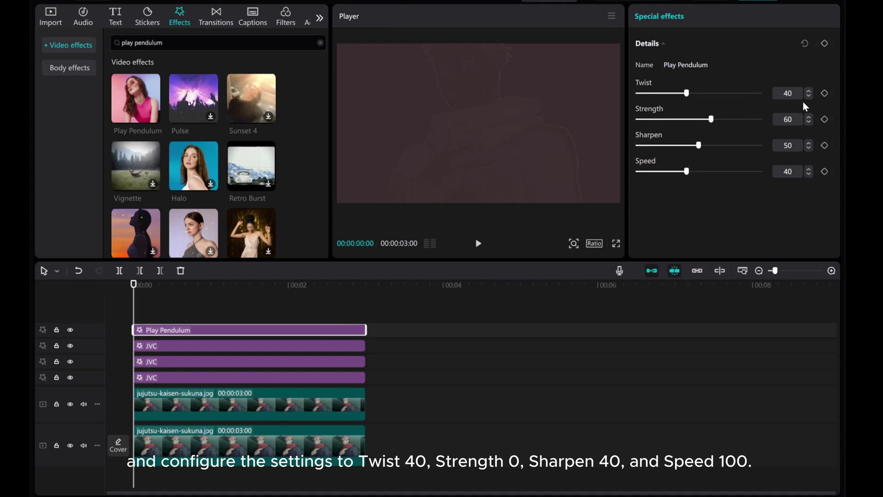
{"action": "left_click_drag", "start_coordinate": [707, 121], "coordinate": [614, 120]}
{"action": "left_click_drag", "start_coordinate": [699, 146], "coordinate": [685, 147]}
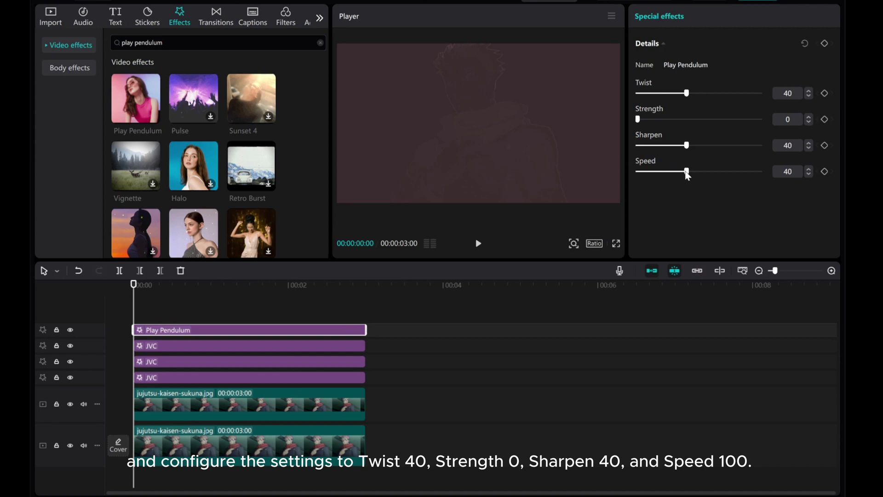
{"action": "left_click_drag", "start_coordinate": [687, 175], "coordinate": [788, 178]}
Step: Copy the configured Play Pendulum clip and paste it nine times onto new tracks
{"action": "right_click", "coordinate": [156, 331]}
{"action": "left_click", "coordinate": [162, 267]}
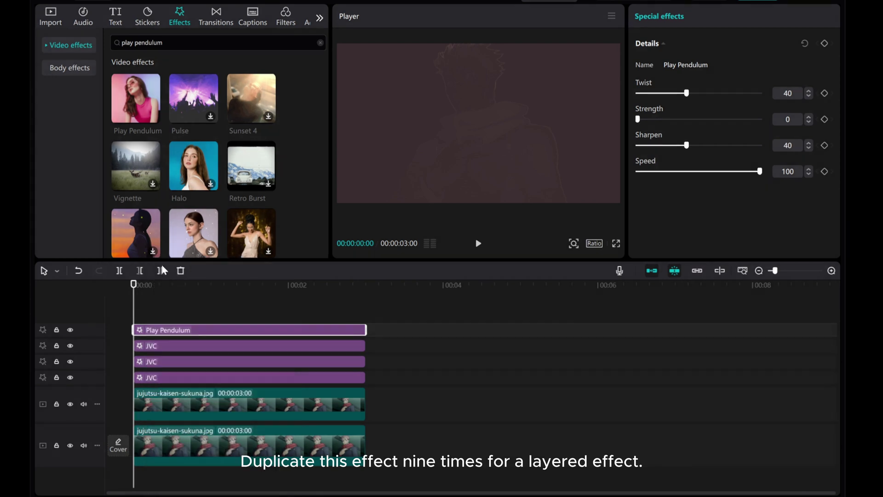
{"action": "right_click", "coordinate": [138, 308]}
{"action": "left_click", "coordinate": [148, 316]}
{"action": "right_click", "coordinate": [141, 312]}
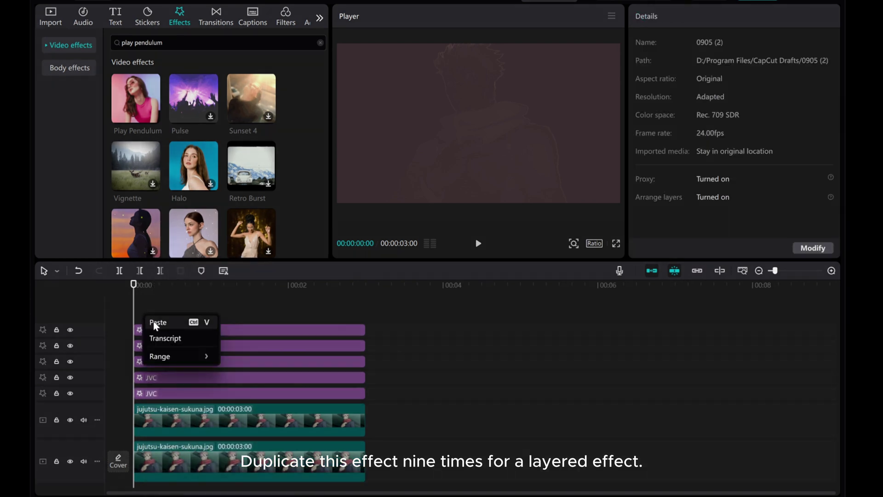
{"action": "left_click", "coordinate": [147, 318]}
{"action": "right_click", "coordinate": [147, 315]}
{"action": "left_click", "coordinate": [152, 321]}
{"action": "right_click", "coordinate": [137, 310]}
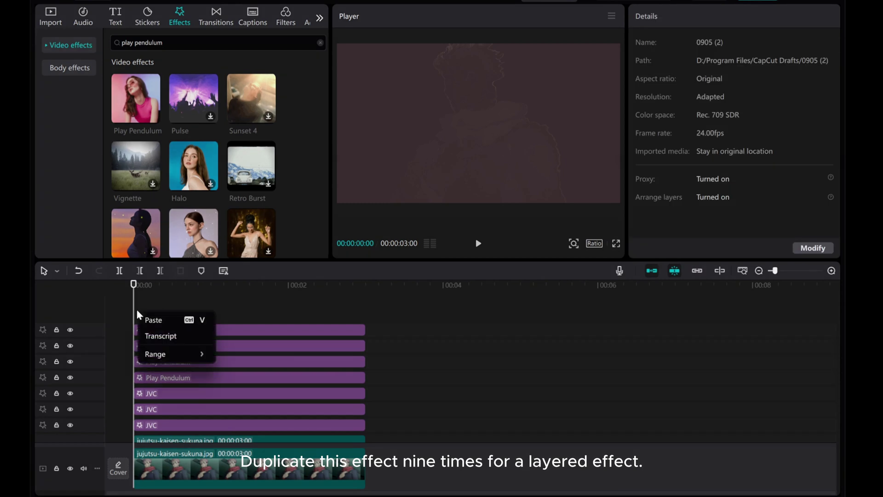
{"action": "left_click", "coordinate": [148, 317]}
{"action": "right_click", "coordinate": [147, 312]}
{"action": "left_click", "coordinate": [157, 323]}
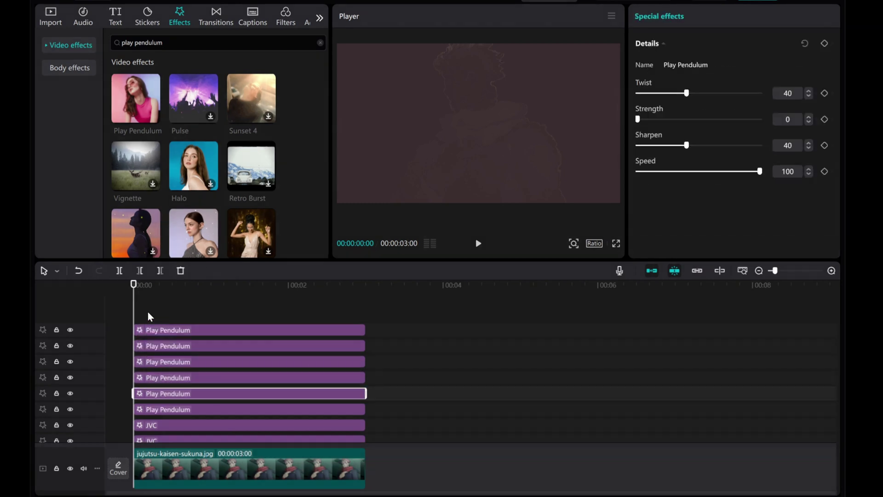
{"action": "right_click", "coordinate": [148, 311]}
{"action": "left_click", "coordinate": [161, 322]}
{"action": "right_click", "coordinate": [150, 311]}
{"action": "left_click", "coordinate": [167, 325]}
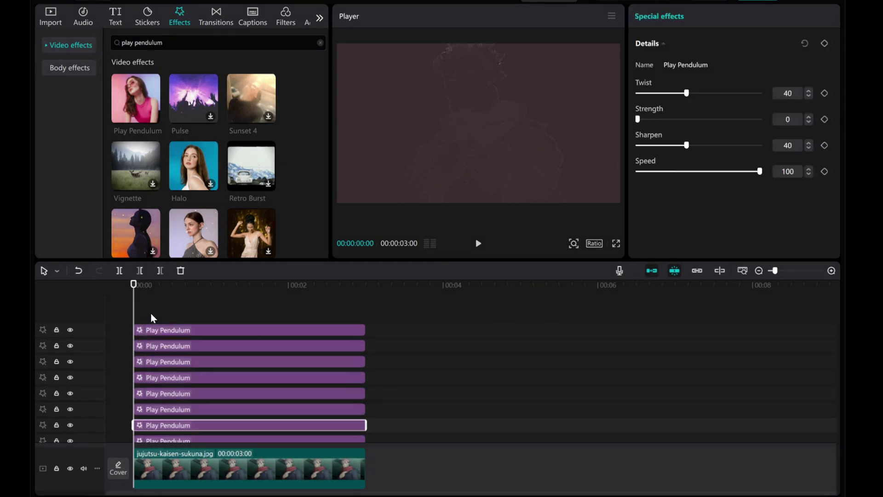
{"action": "right_click", "coordinate": [151, 313]}
{"action": "left_click", "coordinate": [170, 324]}
{"action": "right_click", "coordinate": [145, 305]}
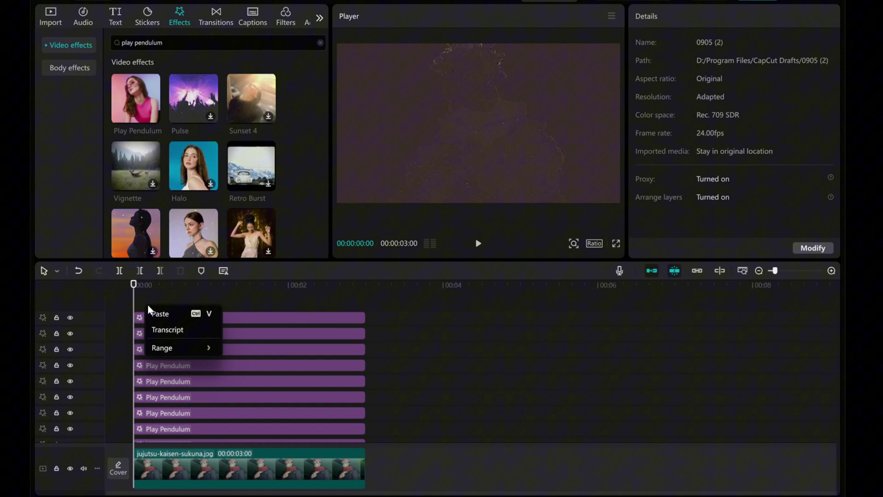
{"action": "left_click", "coordinate": [160, 312]}
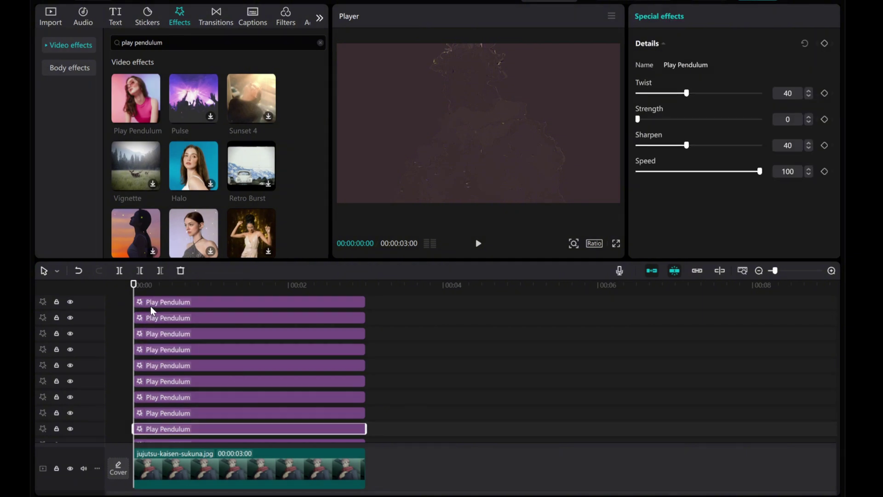
Step: Undo the last changes, select a Play Pendulum clip, and paste three more copies with Ctrl+V
{"action": "key", "text": "ctrl+z"}
{"action": "key", "text": "ctrl+z"}
{"action": "key", "text": "ctrl+z"}
{"action": "key", "text": "ctrl+z"}
{"action": "key", "text": "ctrl+z"}
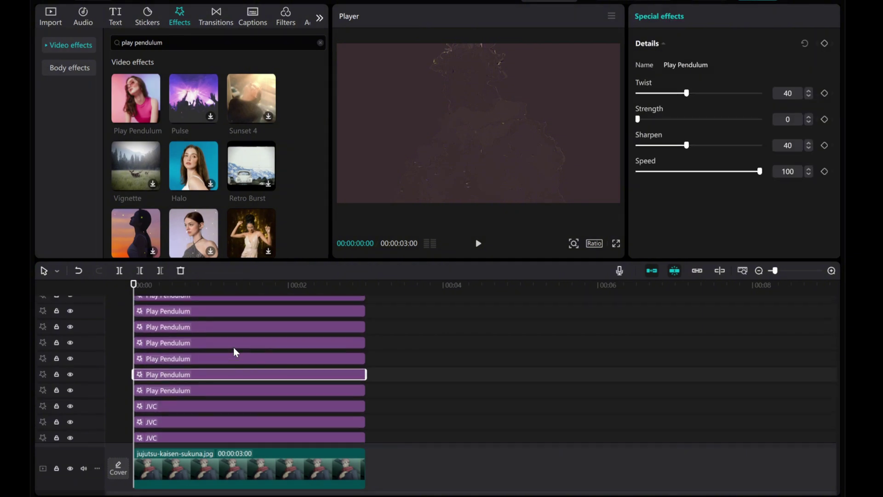
{"action": "left_click", "coordinate": [174, 350]}
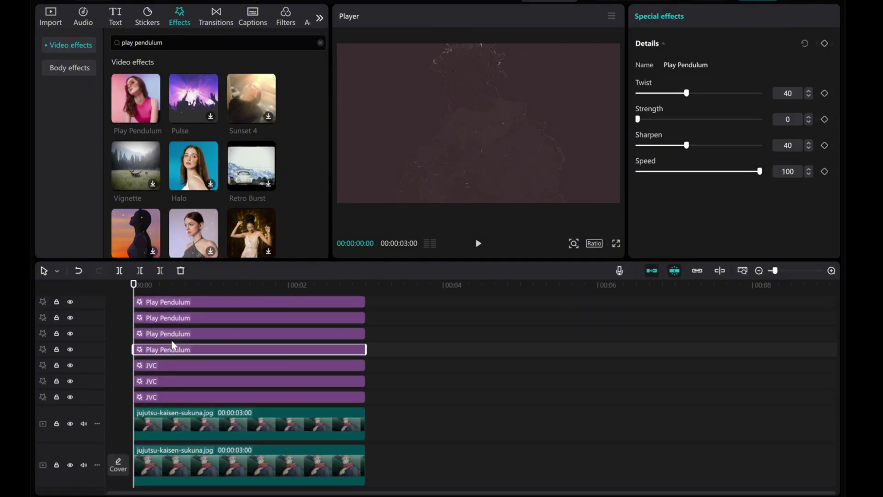
{"action": "left_click", "coordinate": [174, 334]}
{"action": "left_click", "coordinate": [174, 321]}
{"action": "key", "text": "ctrl+v"}
{"action": "key", "text": "ctrl+v"}
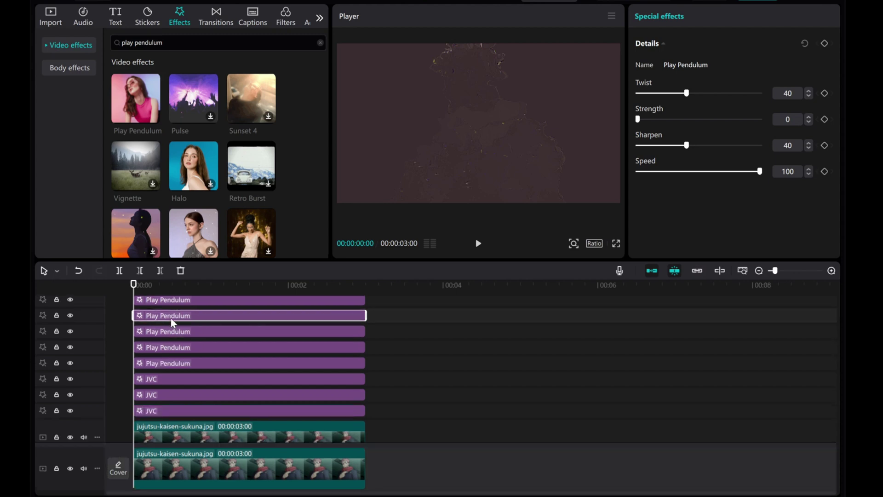
{"action": "key", "text": "ctrl+v"}
{"action": "key", "text": "ctrl+v"}
{"action": "key", "text": "ctrl+v"}
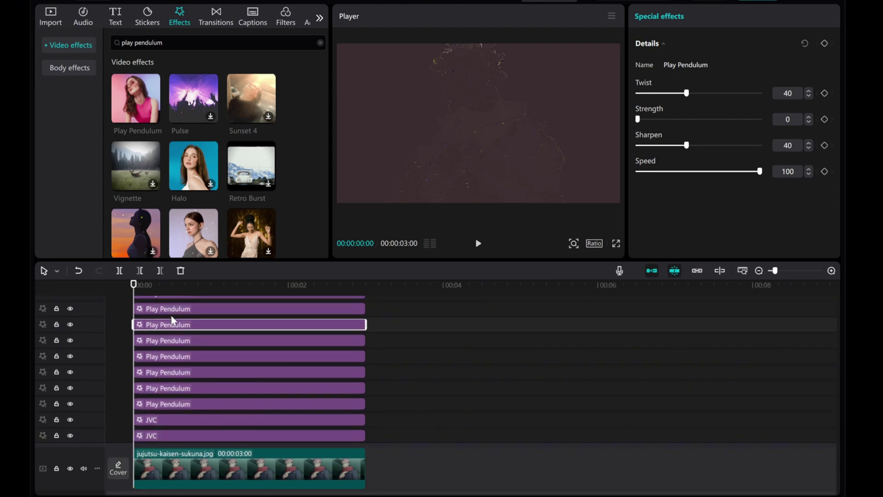
{"action": "key", "text": "ctrl+v"}
{"action": "key", "text": "ctrl+v"}
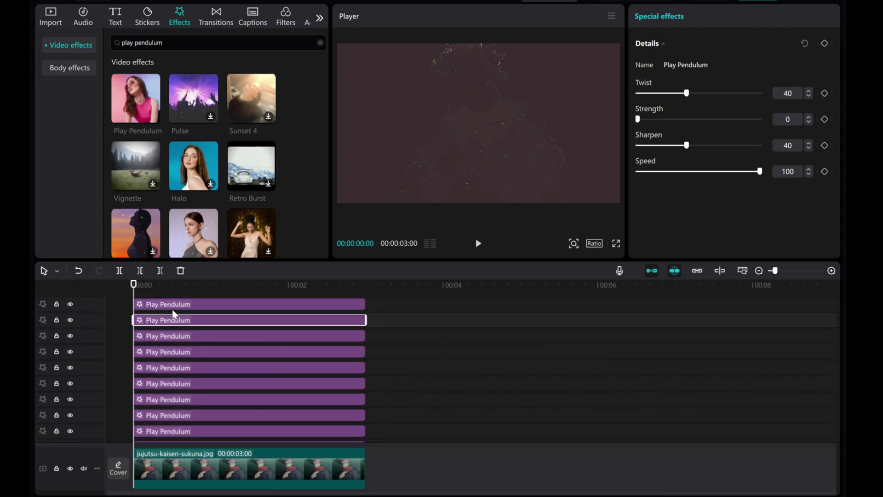
{"action": "scroll", "coordinate": [174, 317], "scroll_direction": "down", "scroll_amount": 5}
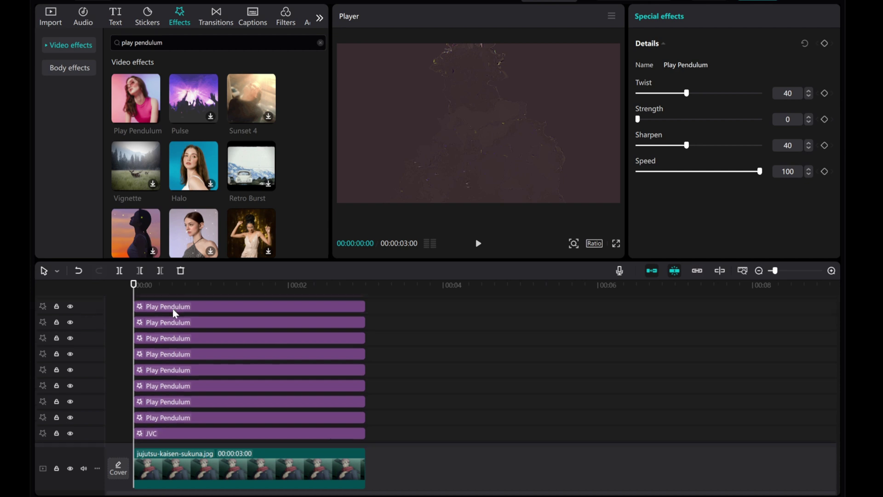
Step: Box-select the top Sukuna clip with every JVC and Play Pendulum track and create Compound clip1
{"action": "scroll", "coordinate": [173, 330], "scroll_direction": "down", "scroll_amount": 2}
{"action": "left_click", "coordinate": [214, 396]}
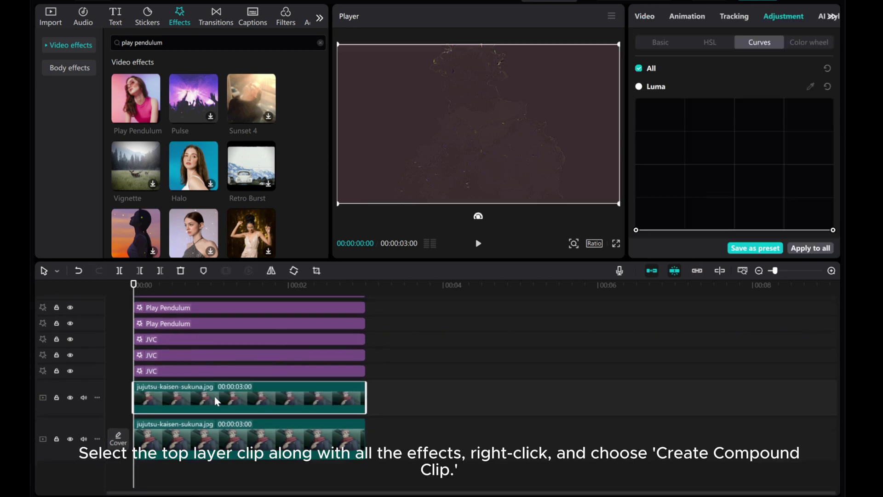
{"action": "left_click_drag", "start_coordinate": [382, 405], "coordinate": [155, 332]}
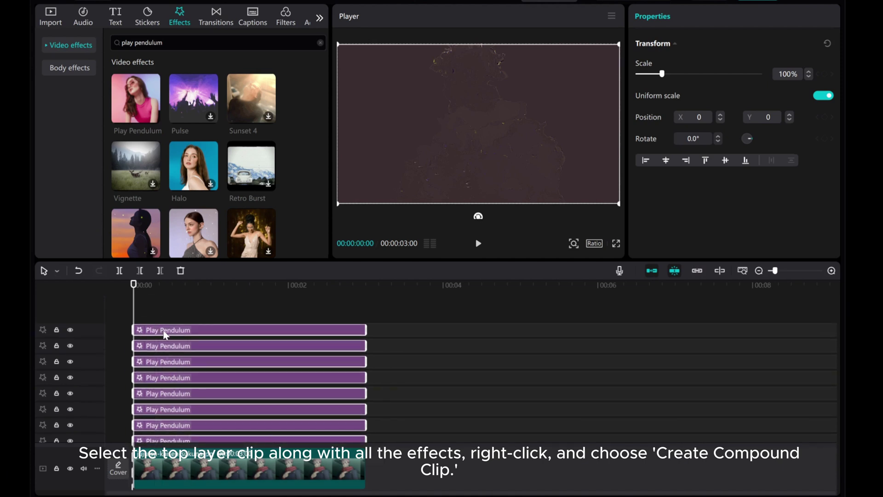
{"action": "right_click", "coordinate": [171, 334]}
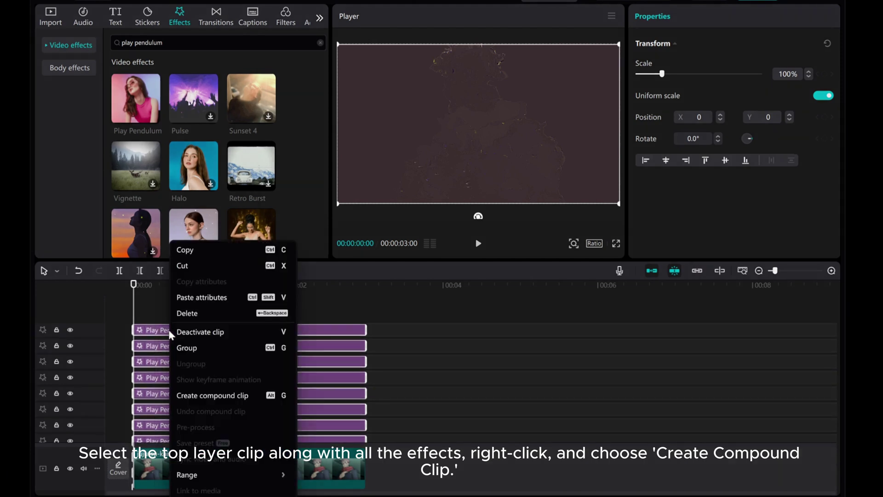
{"action": "left_click", "coordinate": [214, 396]}
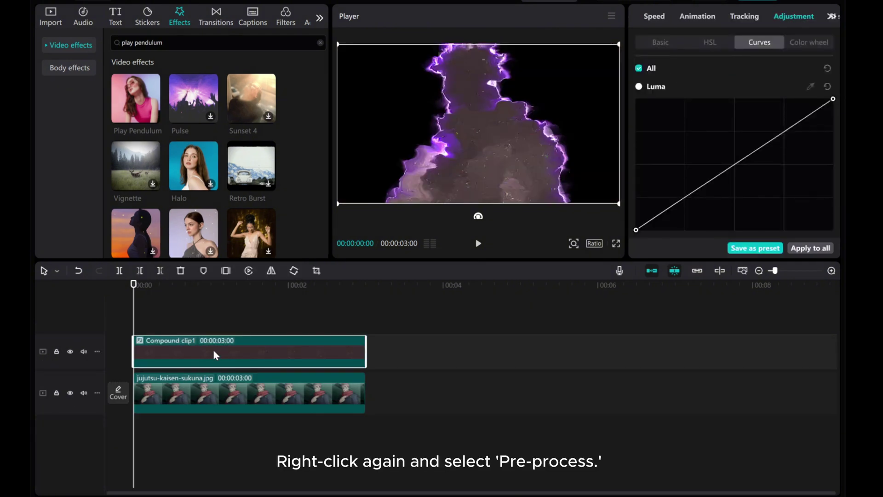
Step: Pre-process Compound clip1 so its purple-edged silhouette renders into the clip
{"action": "right_click", "coordinate": [213, 349]}
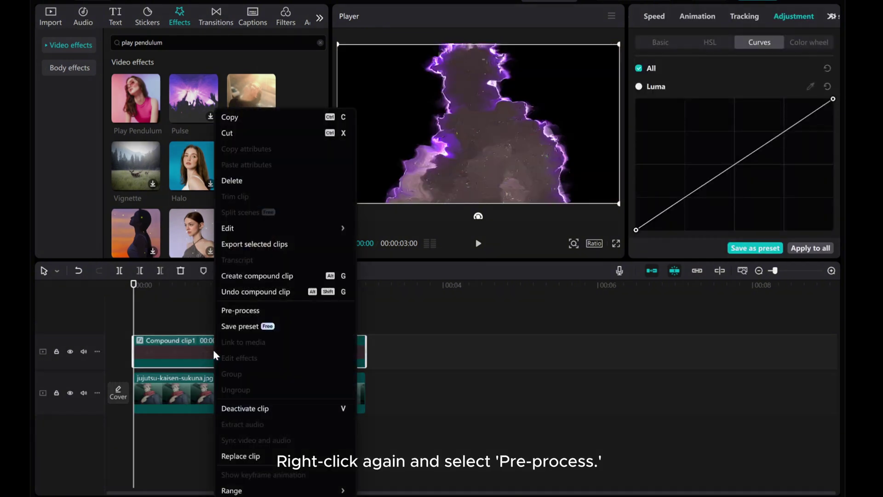
{"action": "left_click", "coordinate": [262, 312]}
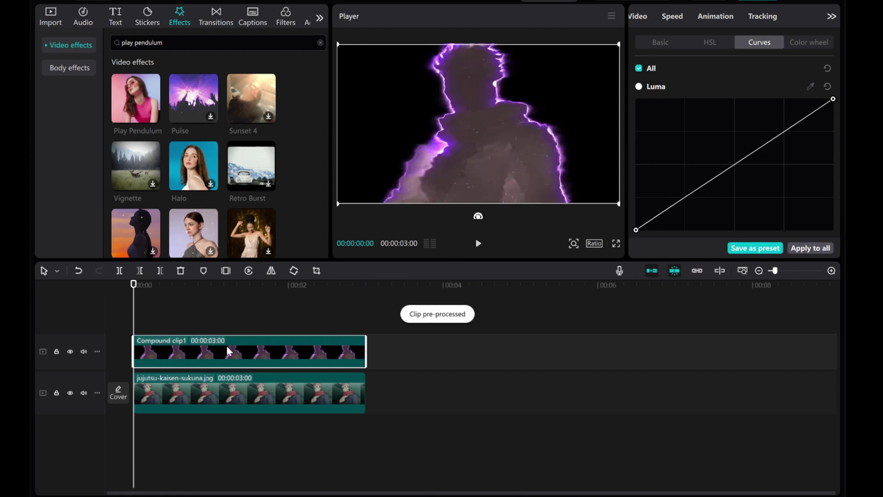
Step: Swap tracks so Compound clip1 sits on the bottom track below the Sukuna clip, then select it
{"action": "left_click_drag", "start_coordinate": [205, 355], "coordinate": [203, 391]}
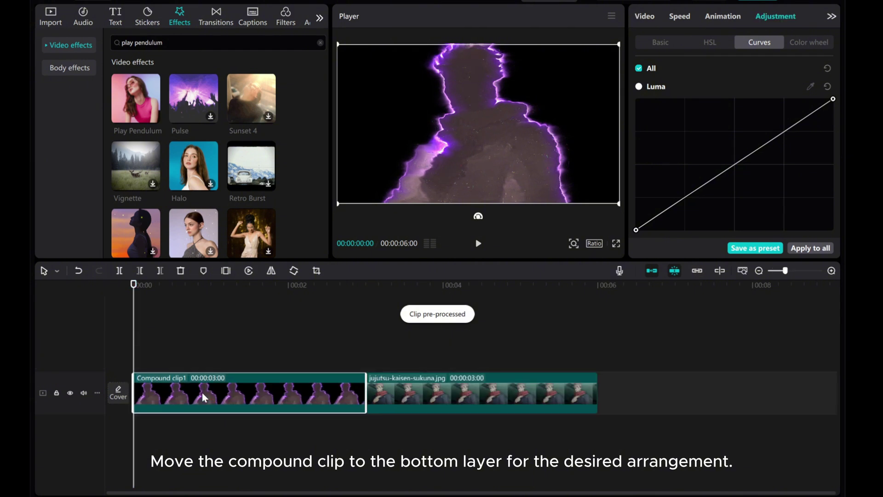
{"action": "left_click_drag", "start_coordinate": [385, 391], "coordinate": [146, 351]}
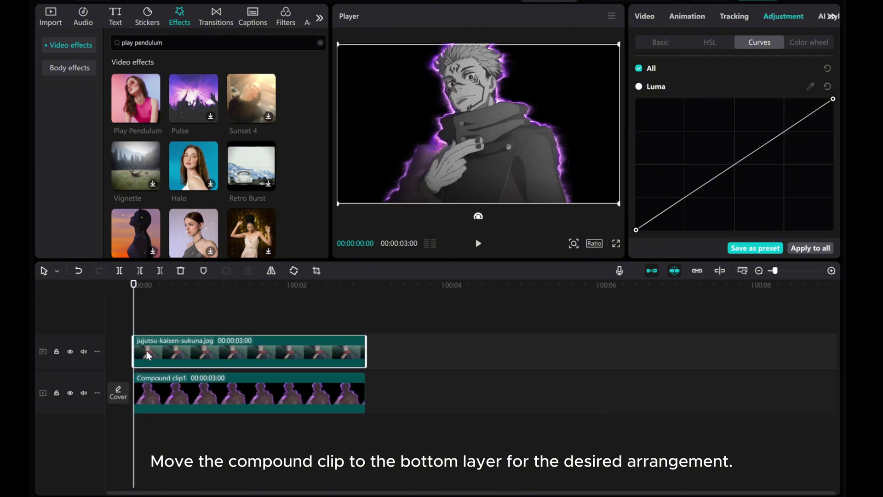
{"action": "left_click", "coordinate": [199, 402]}
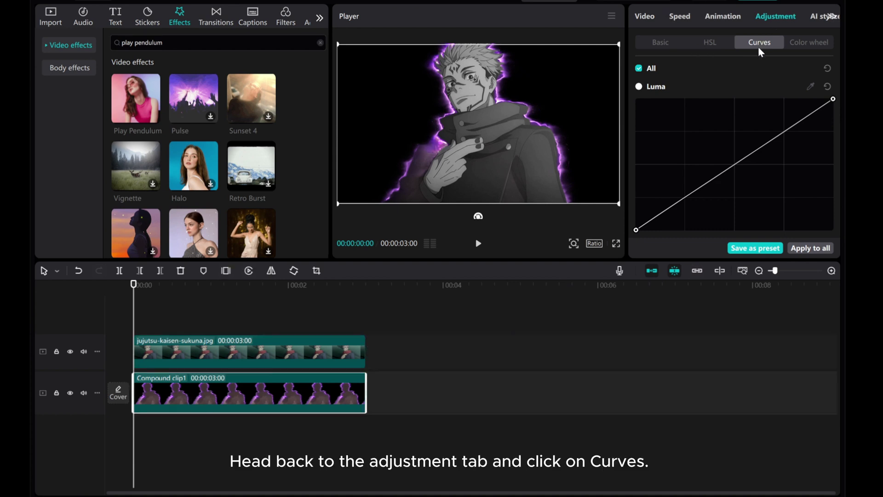
Step: In Curves, drag the Green curve's top-right point down to the bottom to zero green
{"action": "scroll", "coordinate": [788, 193], "scroll_direction": "down", "scroll_amount": 5}
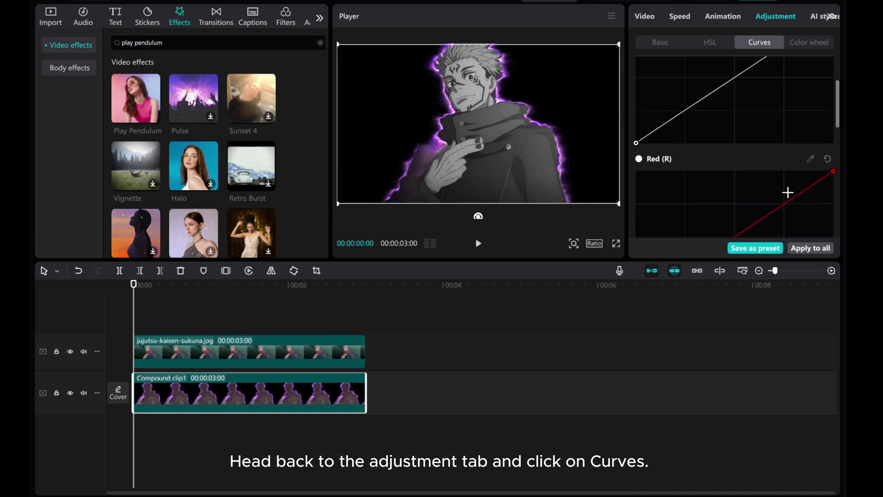
{"action": "scroll", "coordinate": [724, 164], "scroll_direction": "up", "scroll_amount": 4}
{"action": "scroll", "coordinate": [725, 164], "scroll_direction": "down", "scroll_amount": 7}
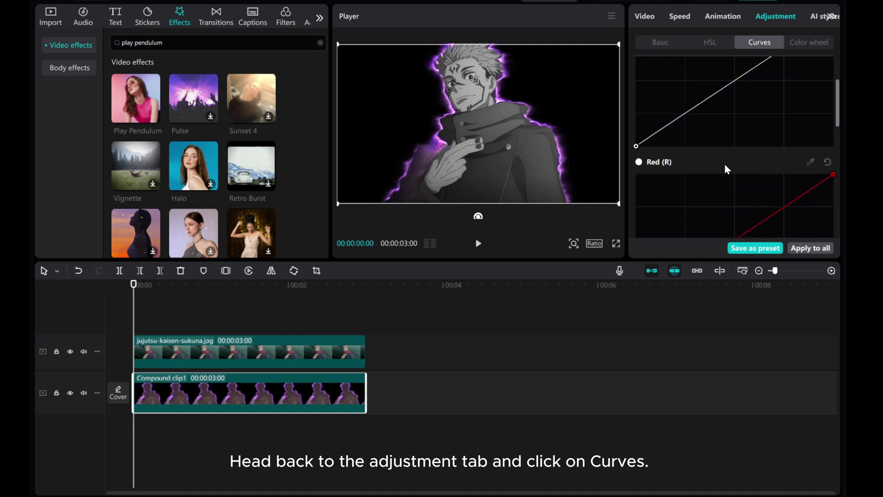
{"action": "scroll", "coordinate": [725, 164], "scroll_direction": "down", "scroll_amount": 2}
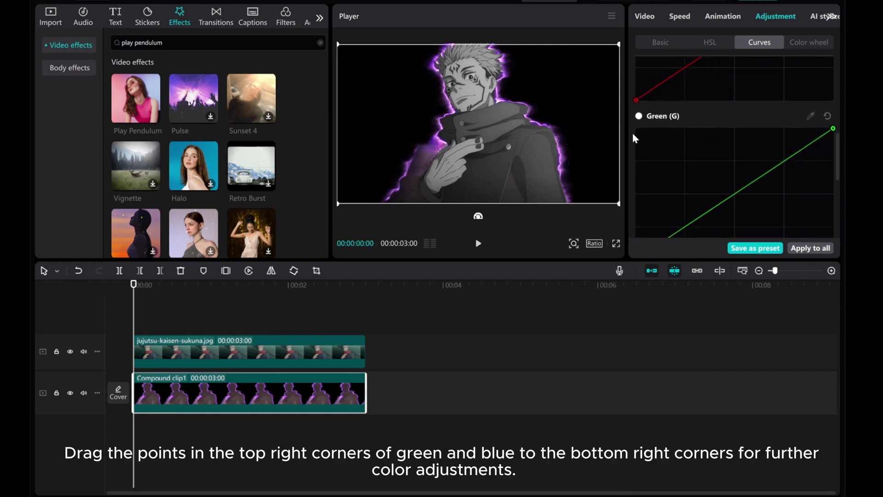
{"action": "left_click_drag", "start_coordinate": [833, 128], "coordinate": [833, 237]}
Step: Flatten the Blue curve to the bottom too, then play the clip to check the red outline
{"action": "scroll", "coordinate": [809, 199], "scroll_direction": "down", "scroll_amount": 2}
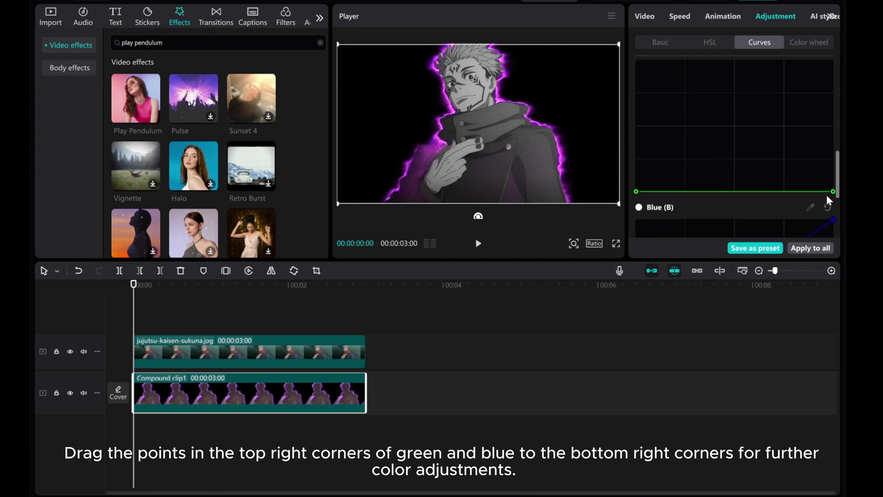
{"action": "scroll", "coordinate": [771, 207], "scroll_direction": "down", "scroll_amount": 1}
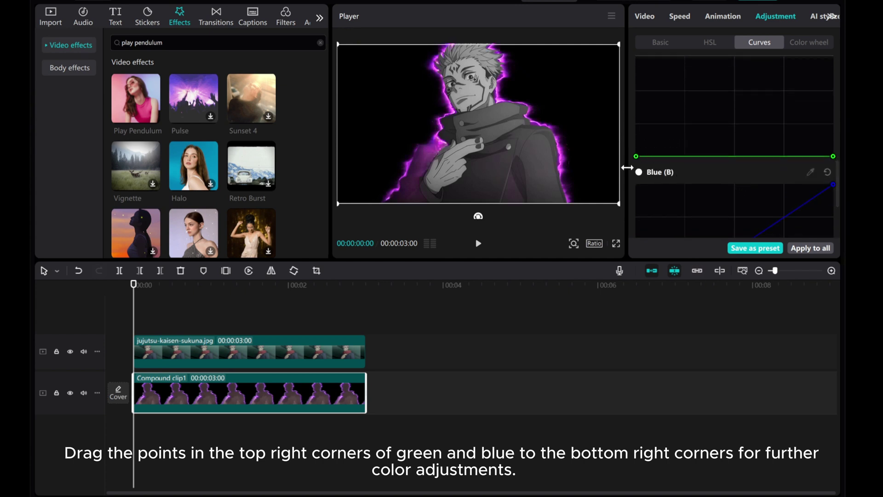
{"action": "scroll", "coordinate": [751, 171], "scroll_direction": "down", "scroll_amount": 2}
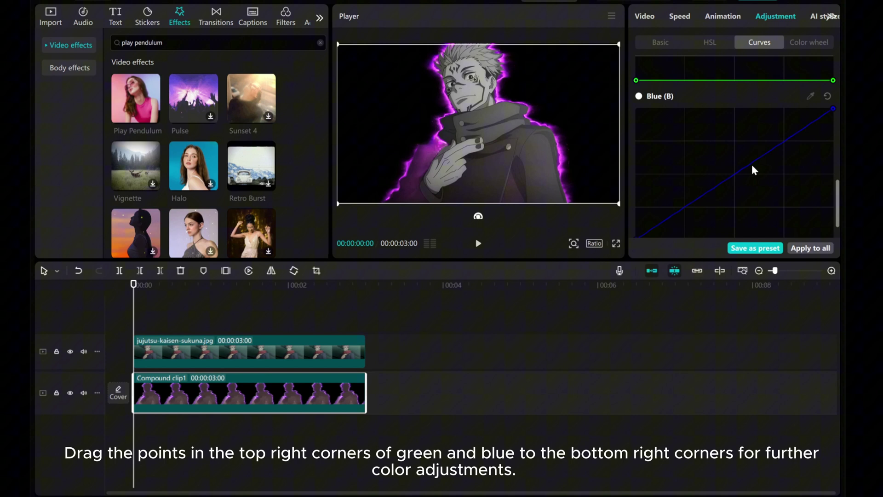
{"action": "scroll", "coordinate": [830, 112], "scroll_direction": "down", "scroll_amount": 1}
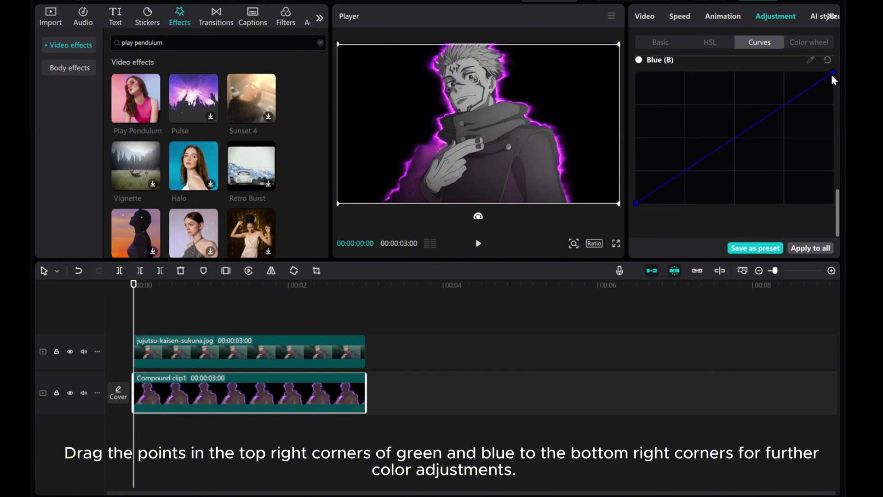
{"action": "left_click_drag", "start_coordinate": [831, 72], "coordinate": [827, 184]}
{"action": "left_click", "coordinate": [478, 243]}
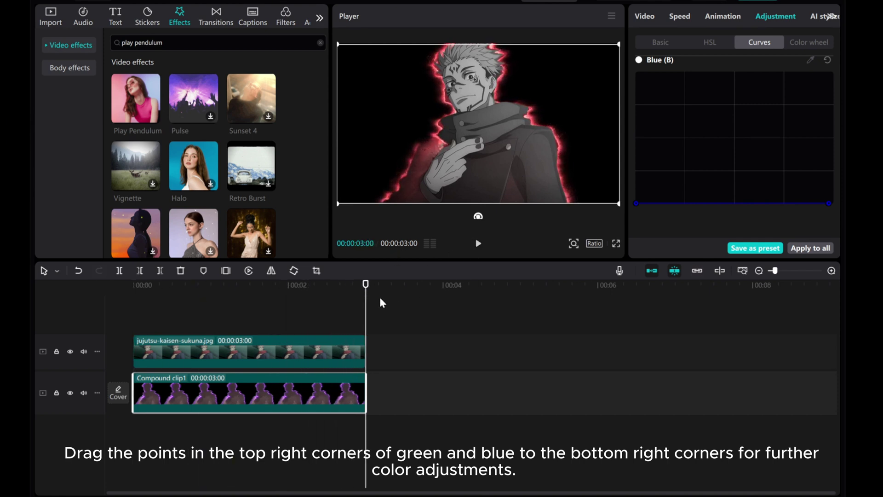
{"action": "left_click", "coordinate": [134, 286]}
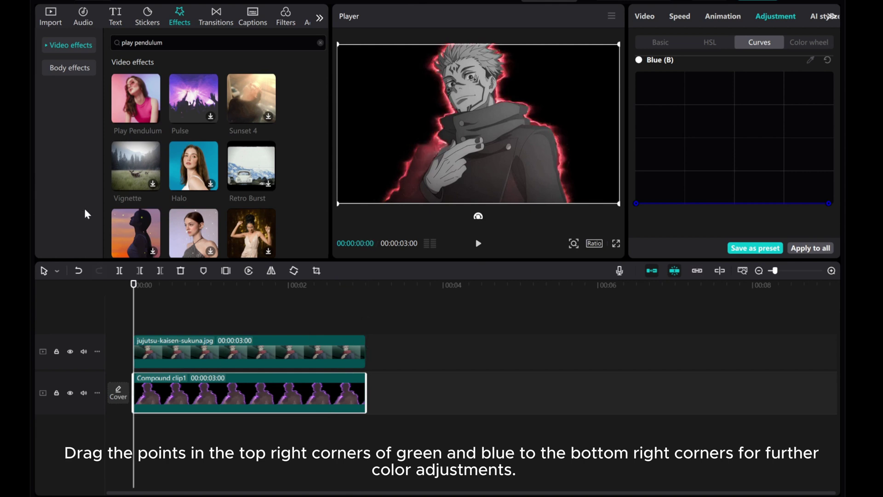
Step: Replace the pendulum search with 'motion' and drop Motion Blur onto Compound clip1
{"action": "left_click", "coordinate": [320, 43]}
{"action": "left_click", "coordinate": [202, 41]}
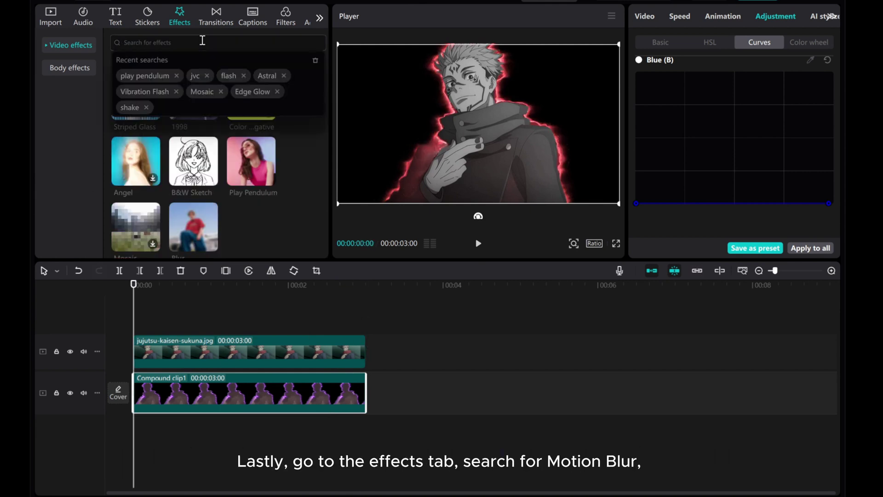
{"action": "type", "text": "motion"}
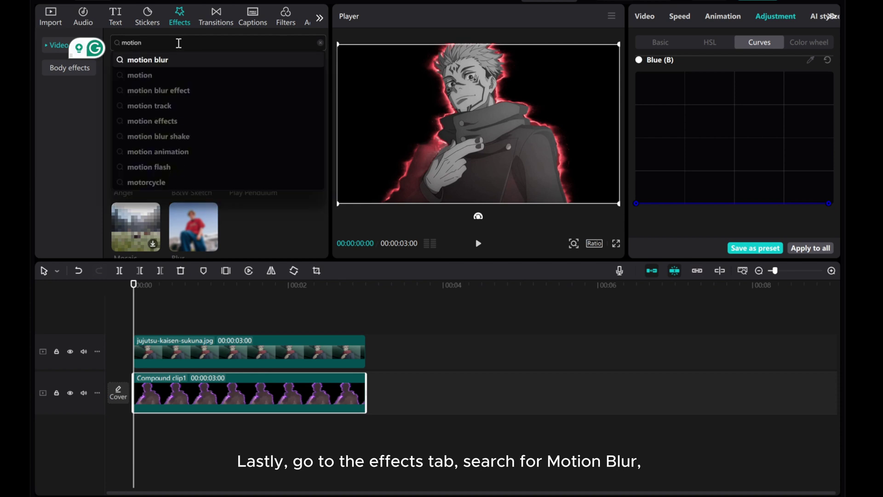
{"action": "left_click", "coordinate": [175, 61]}
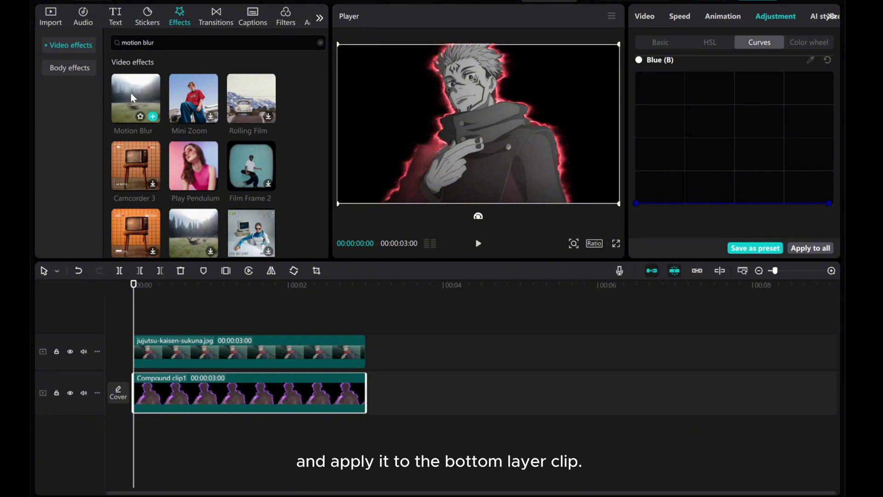
{"action": "left_click_drag", "start_coordinate": [130, 93], "coordinate": [184, 389]}
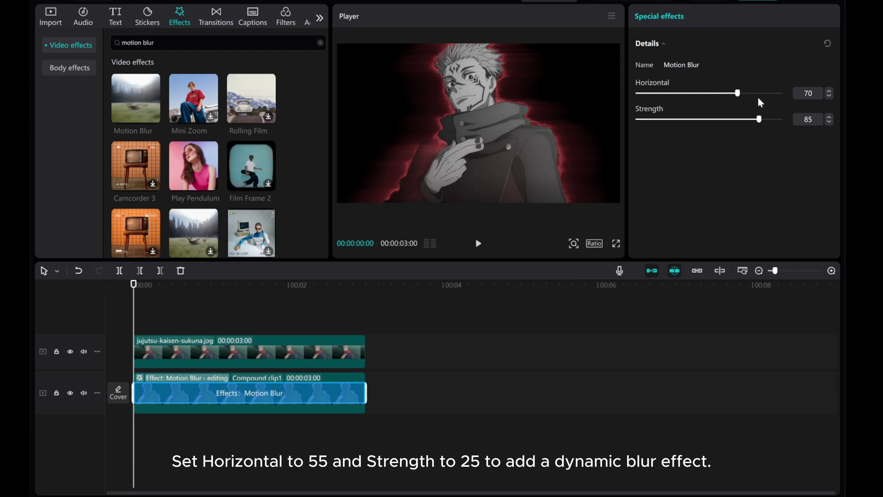
Step: Lower the Motion Blur's Horizontal to 55 and its Strength to about 22
{"action": "left_click_drag", "start_coordinate": [739, 94], "coordinate": [718, 97]}
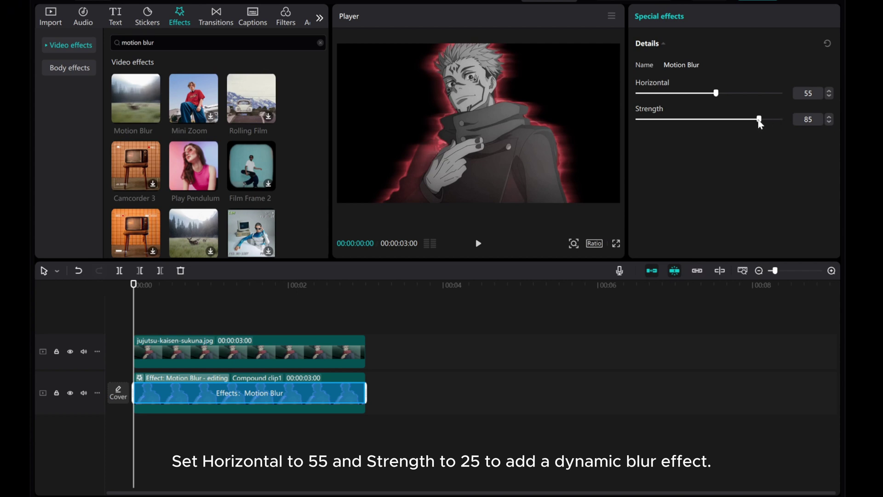
{"action": "left_click_drag", "start_coordinate": [760, 121], "coordinate": [676, 123]}
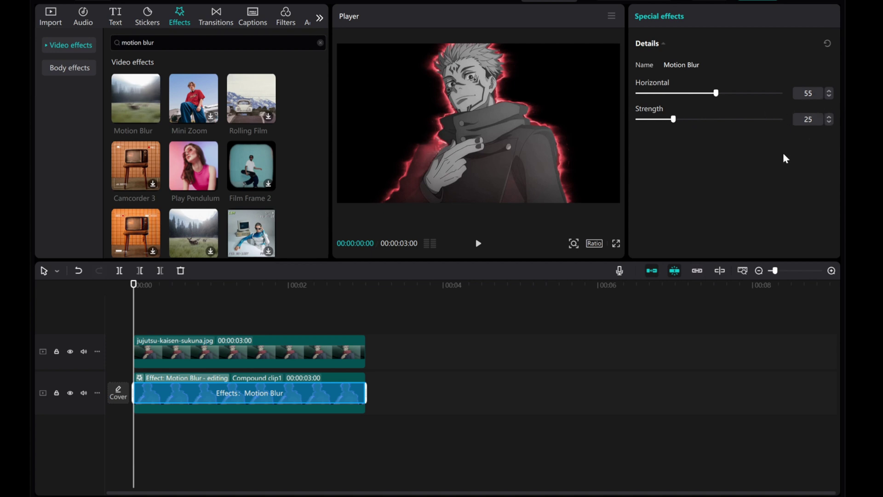
Step: Play the finished 3-second clip twice to preview the softly blurred red aura
{"action": "left_click", "coordinate": [479, 244]}
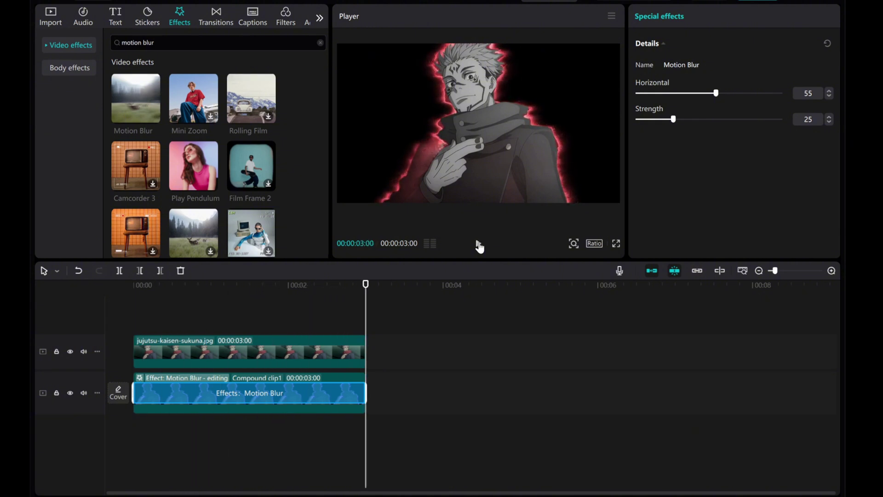
{"action": "left_click", "coordinate": [478, 245]}
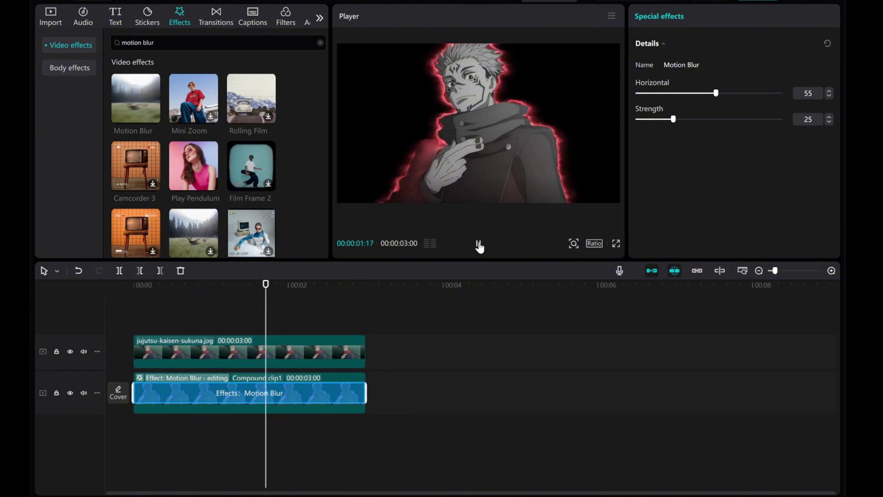